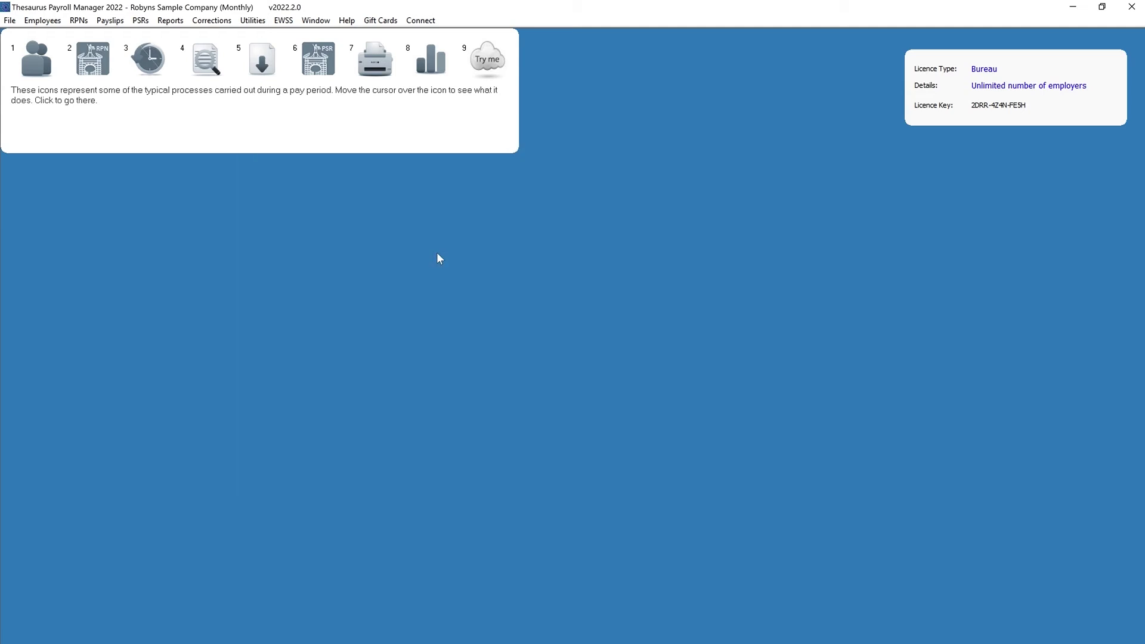
Open the Employees form and start a blank record for a new employee.
mouse_move(36, 58)
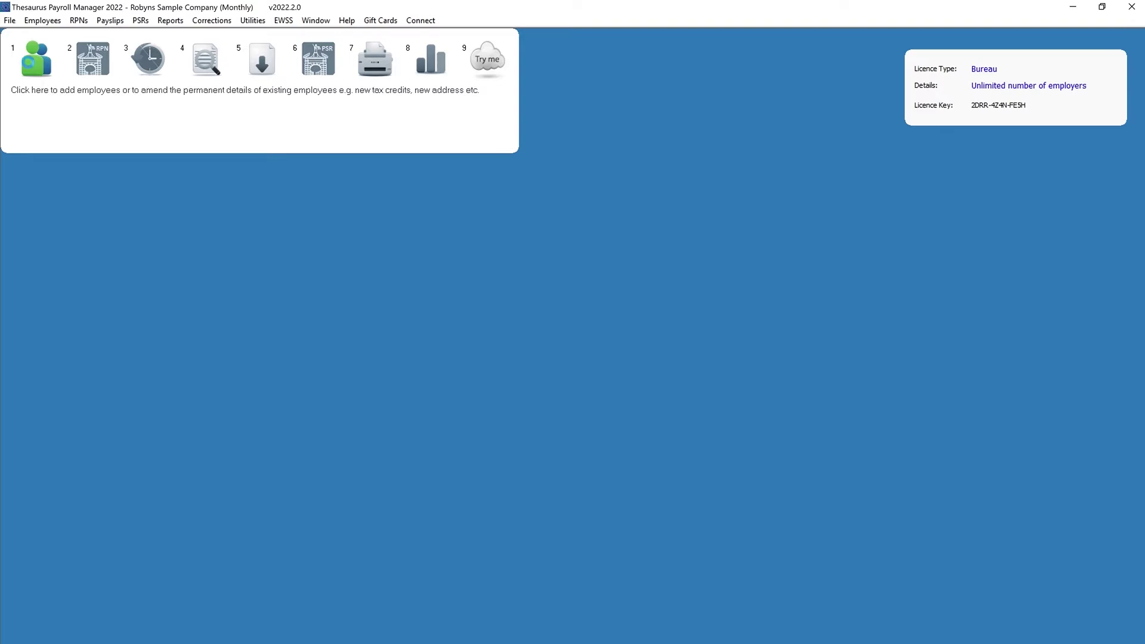
key(F12)
click(39, 72)
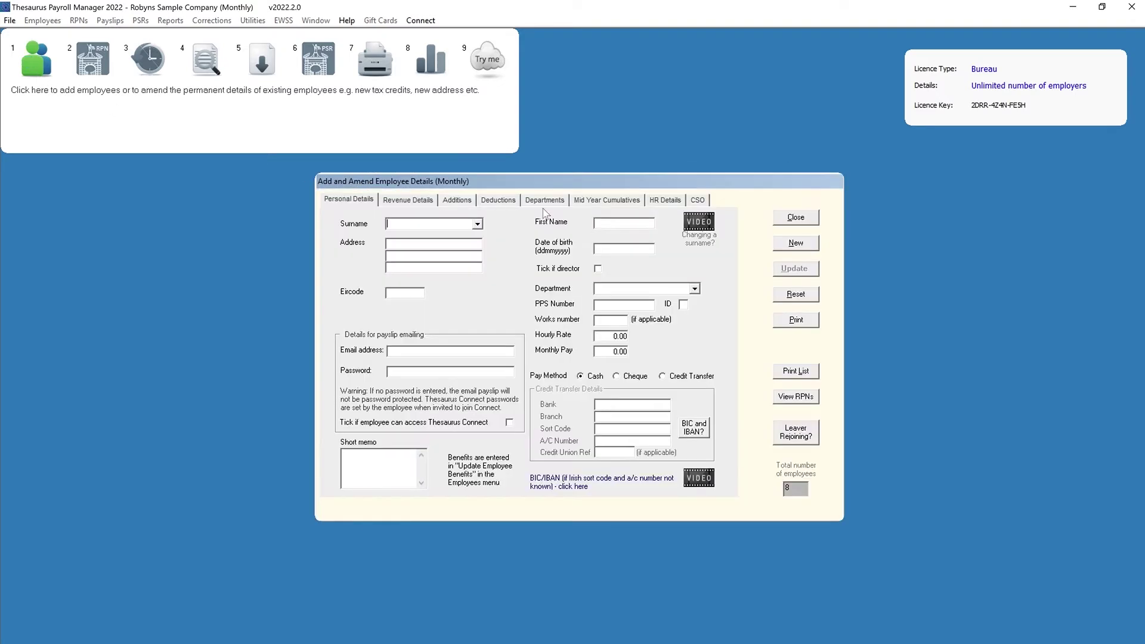
click(790, 244)
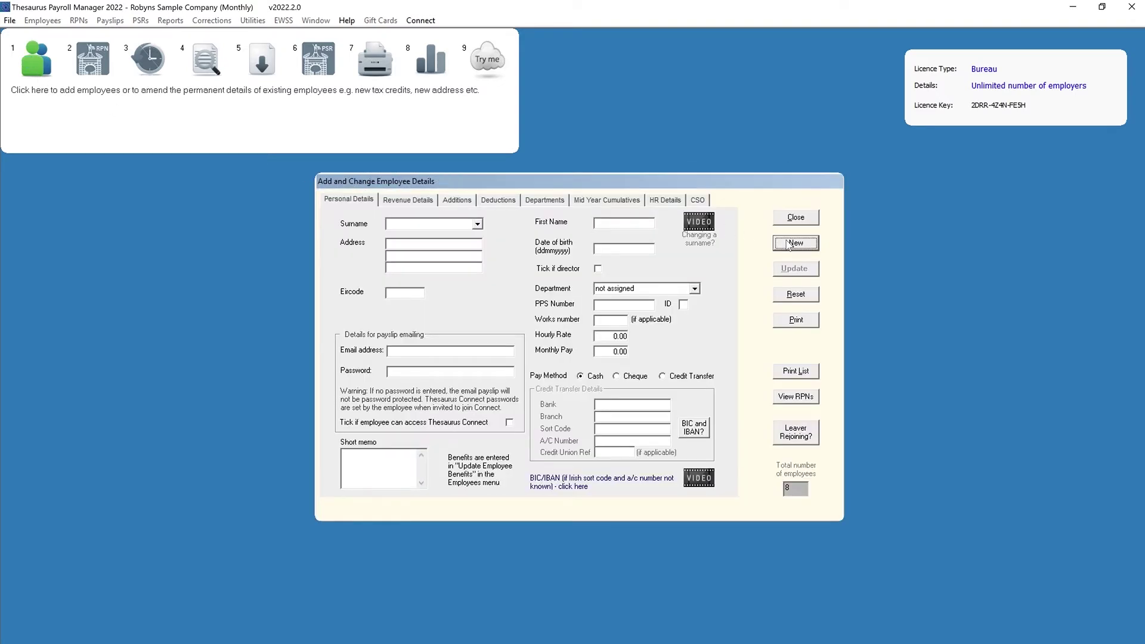
Enter the employee's surname, first name, date of birth and pasted PPS number.
click(451, 225)
click(621, 223)
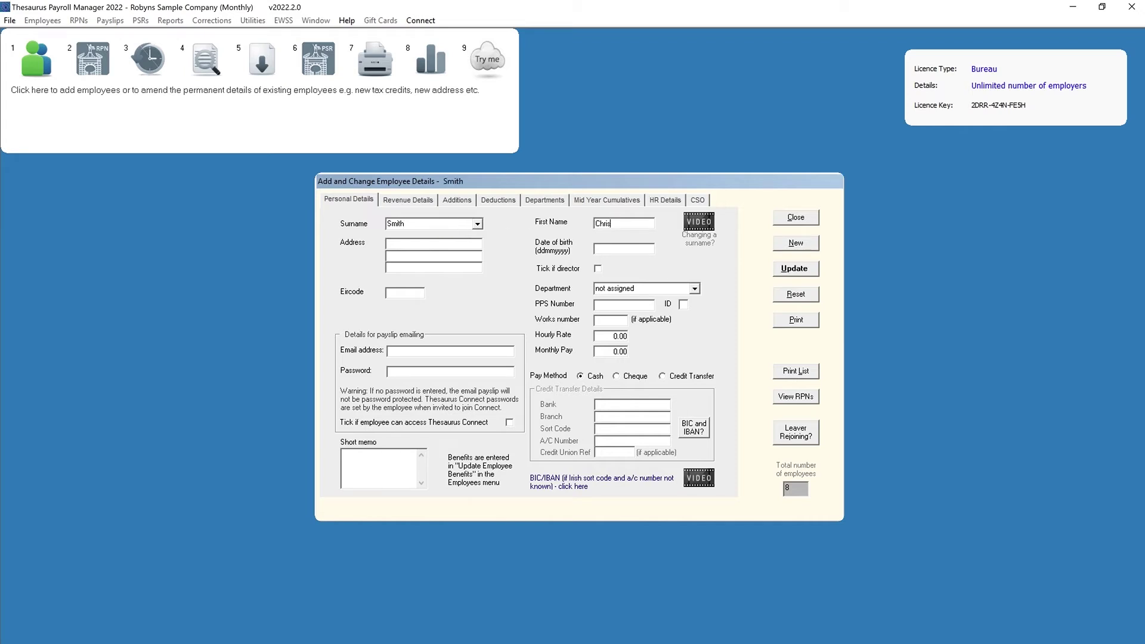
click(616, 246)
click(633, 305)
On Revenue Details, enter start date 12/07/2022, start week 4 and PRSI class A1.
click(420, 202)
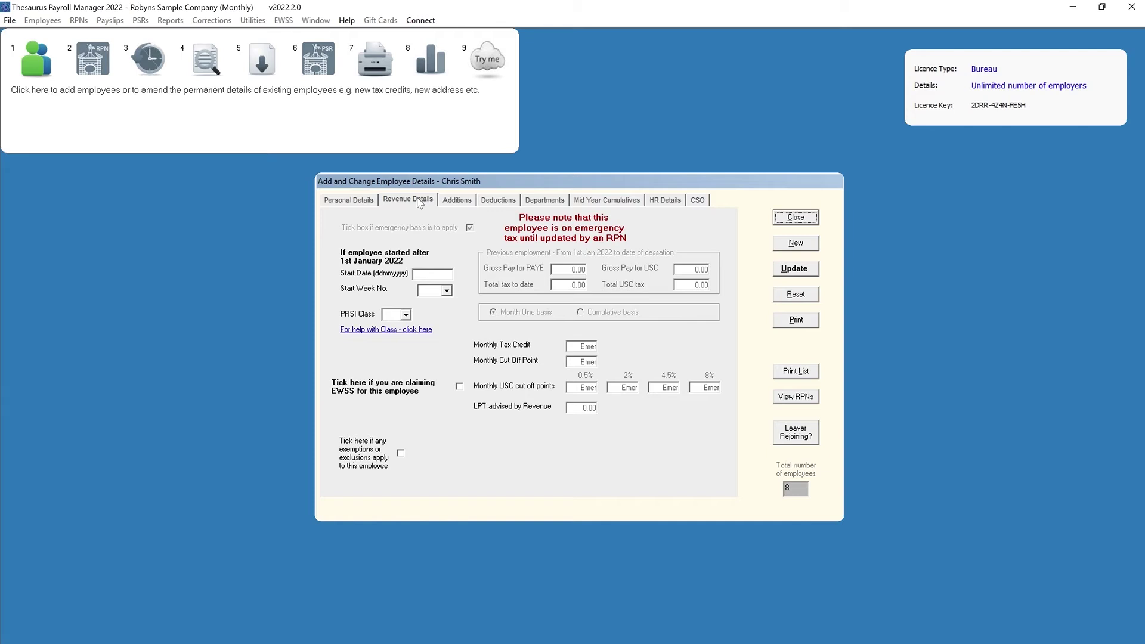
click(442, 271)
text(12072022)
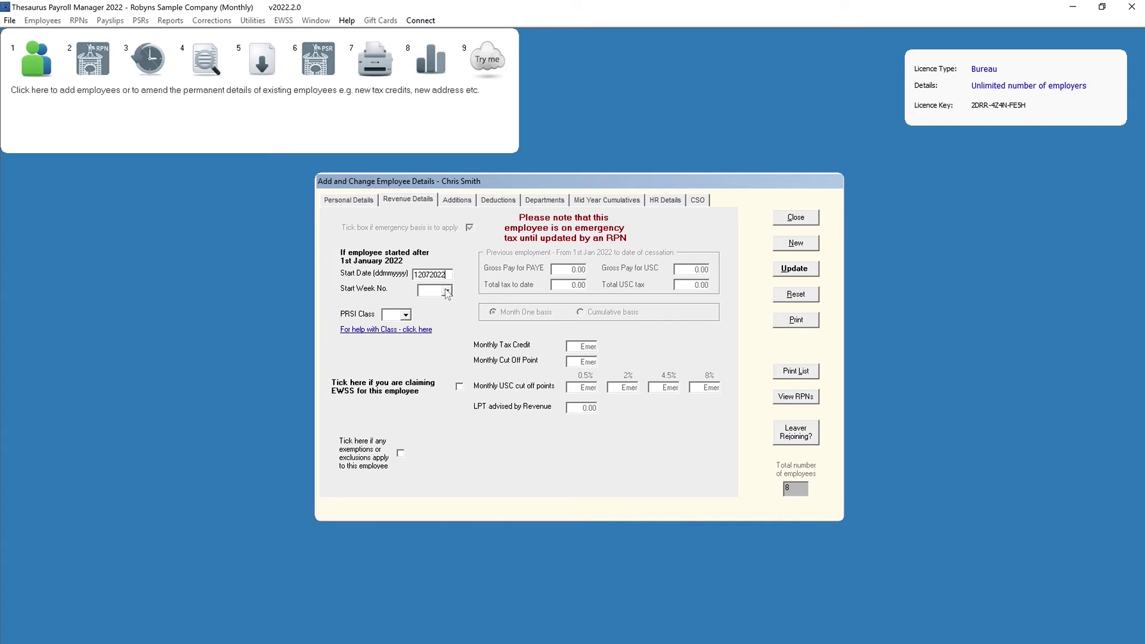
click(446, 290)
click(441, 328)
click(407, 314)
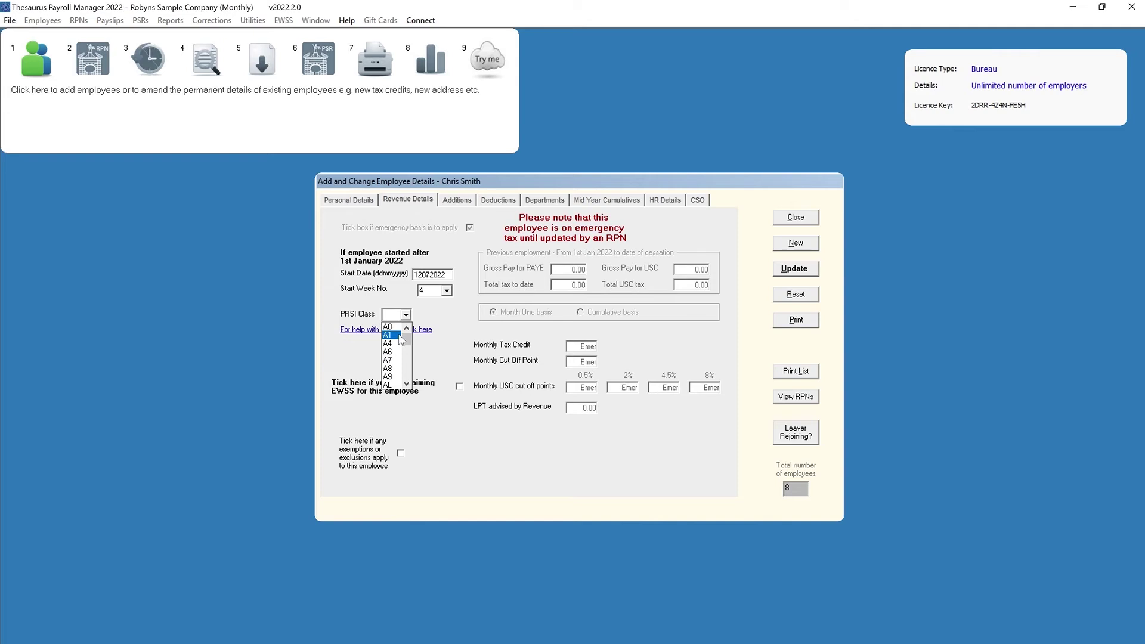
click(400, 337)
click(401, 331)
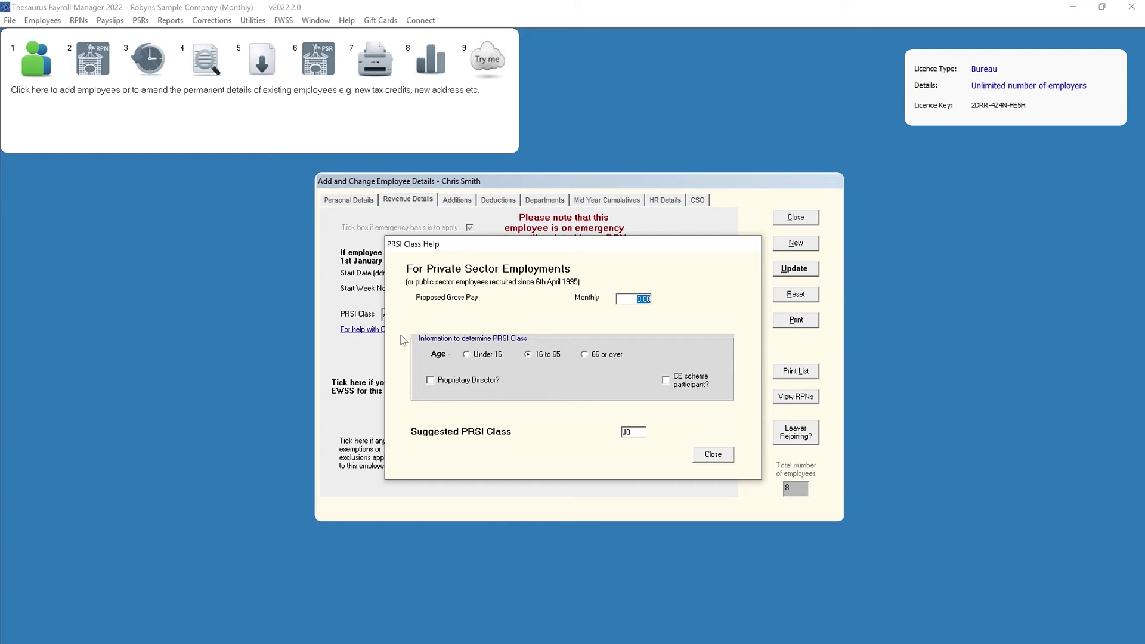
click(718, 456)
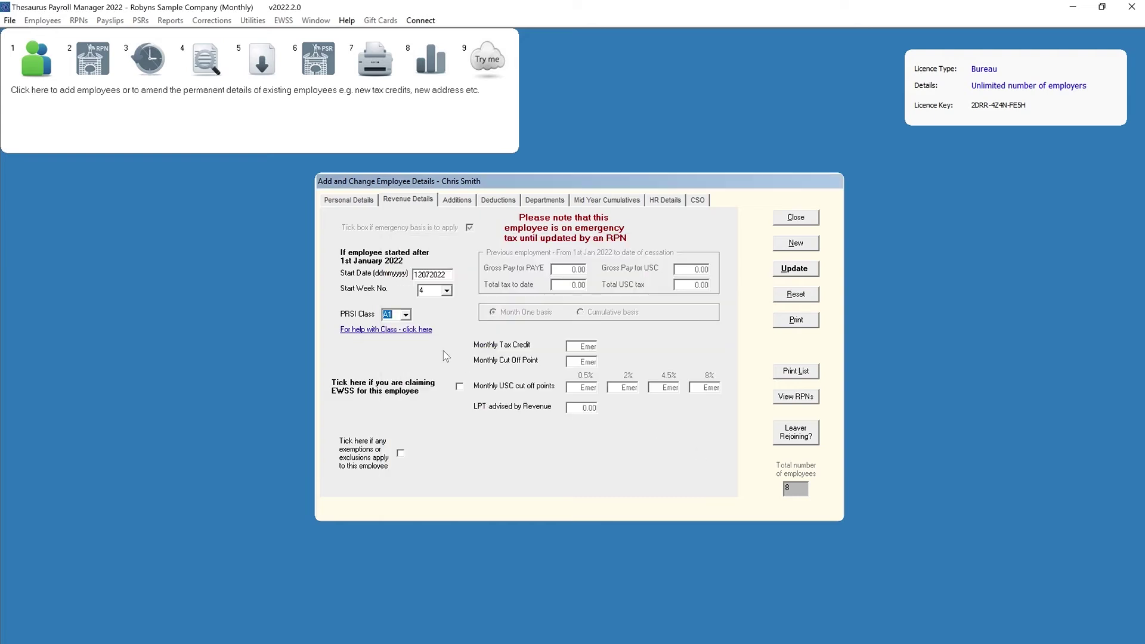
Review the new employee's Additions, Deductions, HR Details and CSO tabs.
click(459, 200)
click(501, 201)
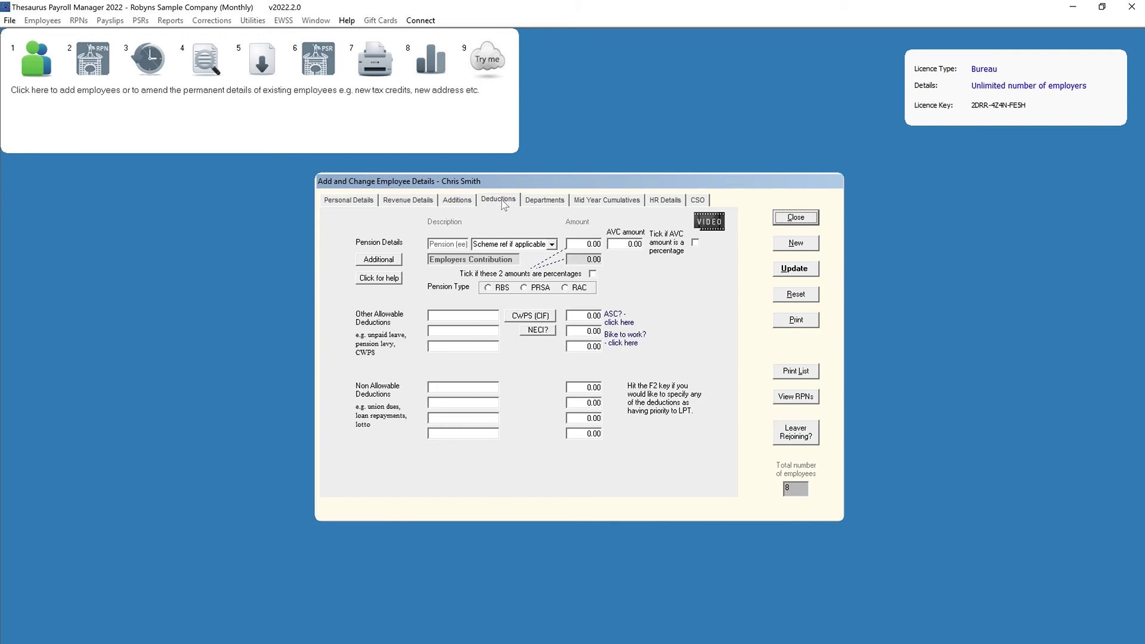
click(668, 202)
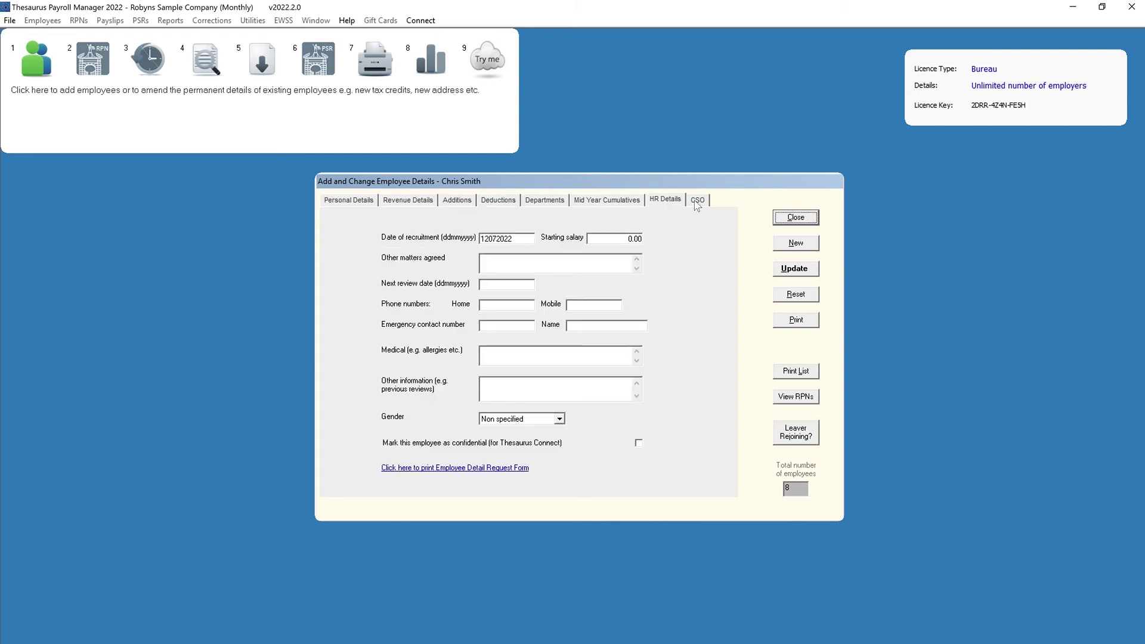
click(697, 203)
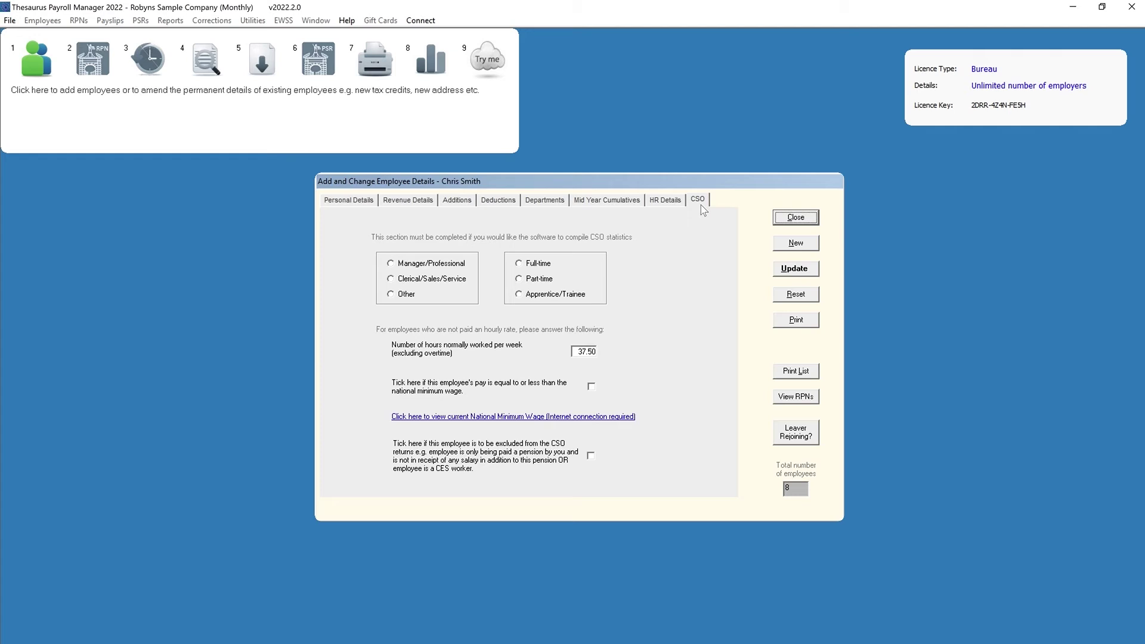
Save the employee record, acknowledge the confirmation, and close the employee form.
click(790, 269)
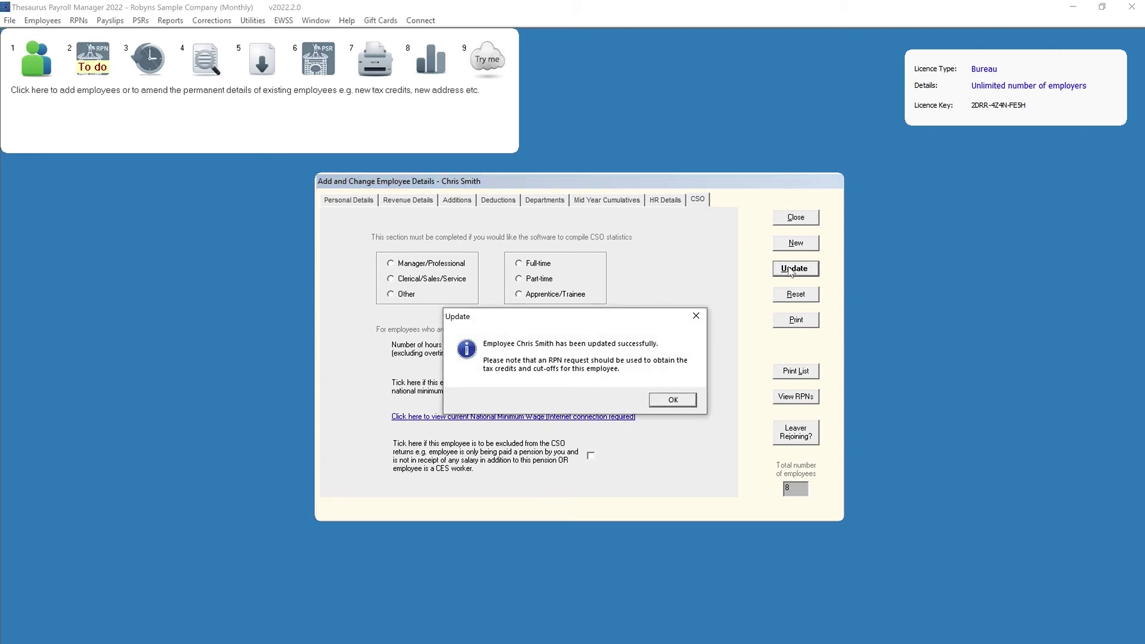
click(684, 402)
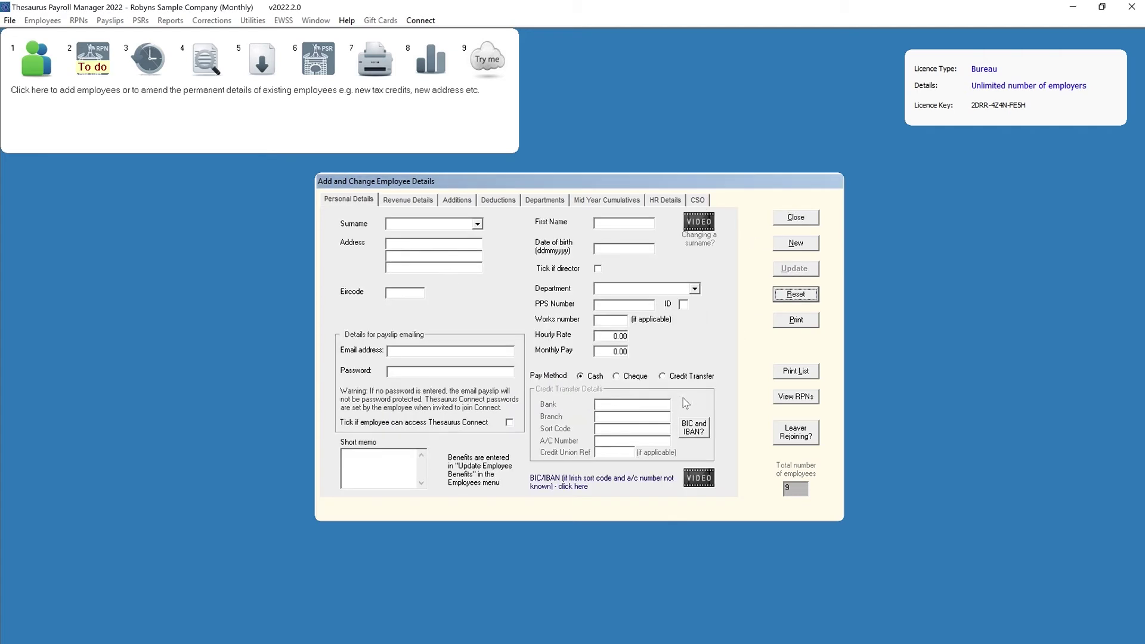
click(789, 220)
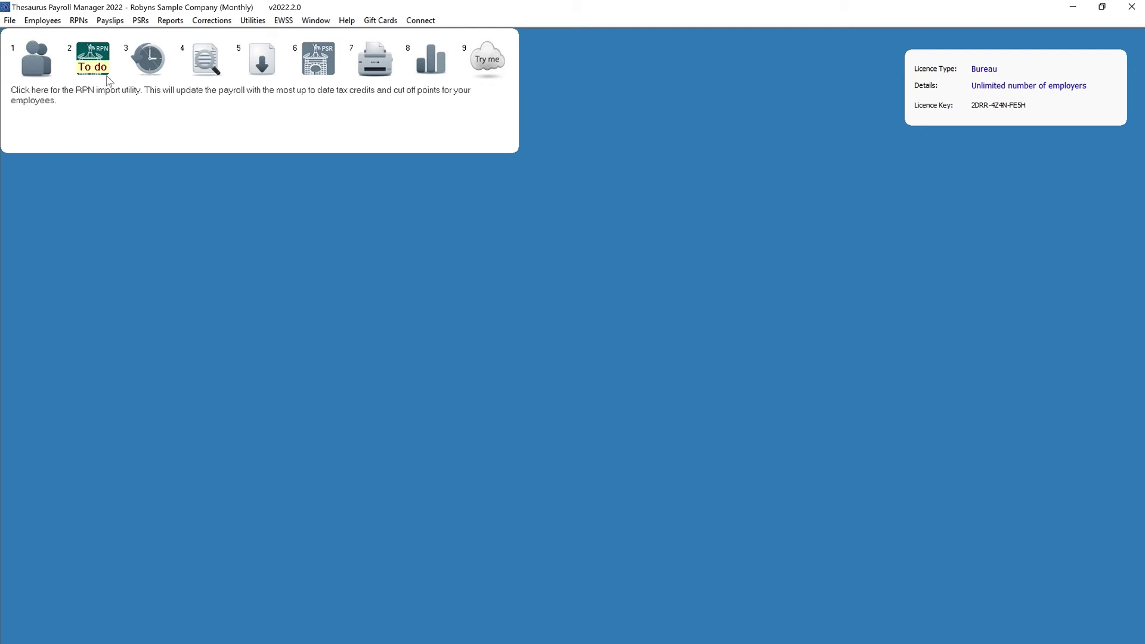
Open the RPN Update window to import the latest RPNs from Revenue.
click(95, 60)
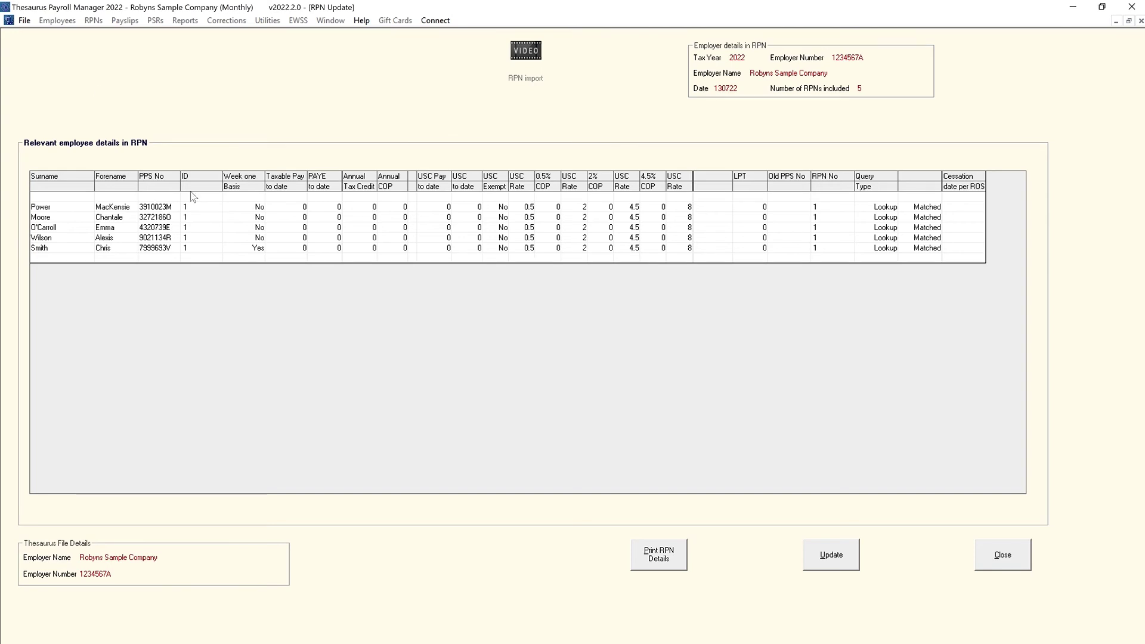
Apply the retrieved RPN credits, acknowledge completion and close the Revenue update results.
click(816, 564)
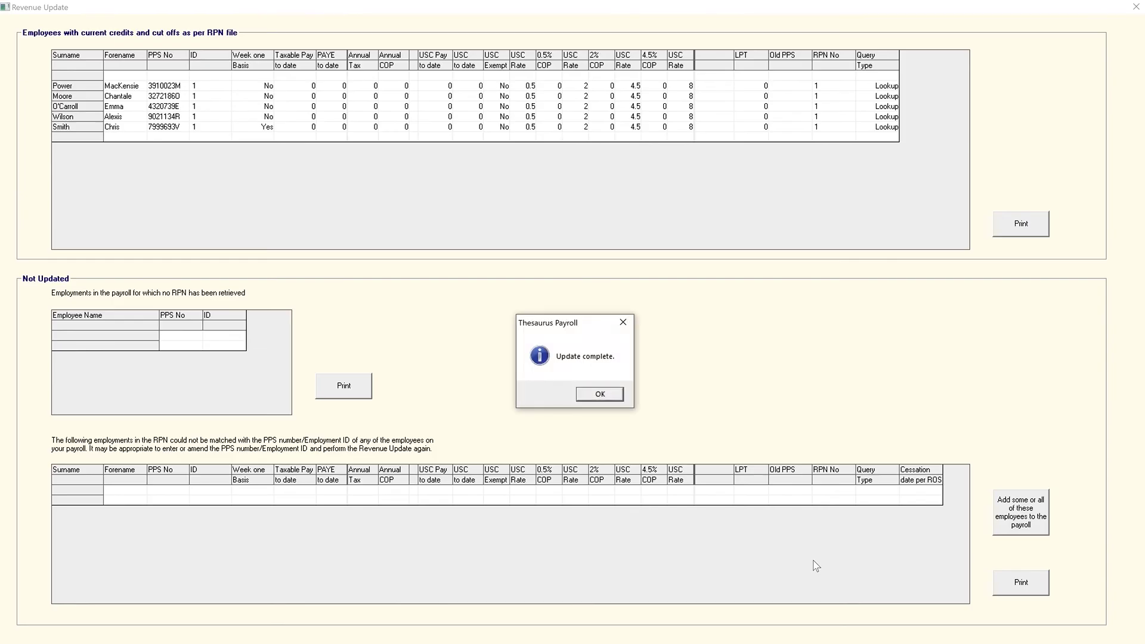
click(599, 395)
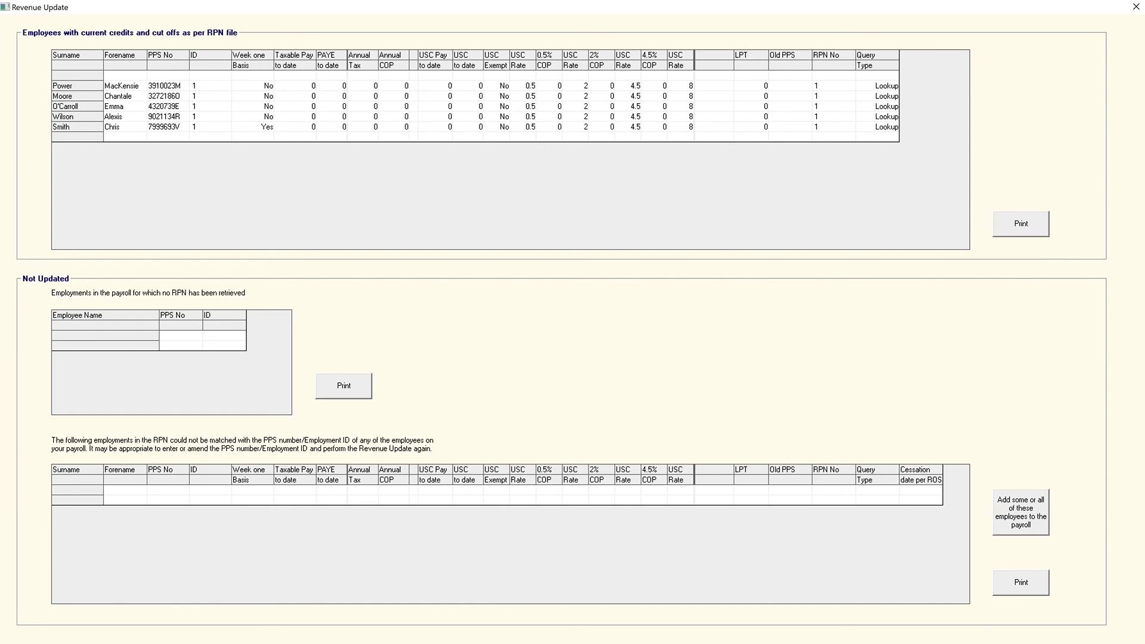
key(alt+F4)
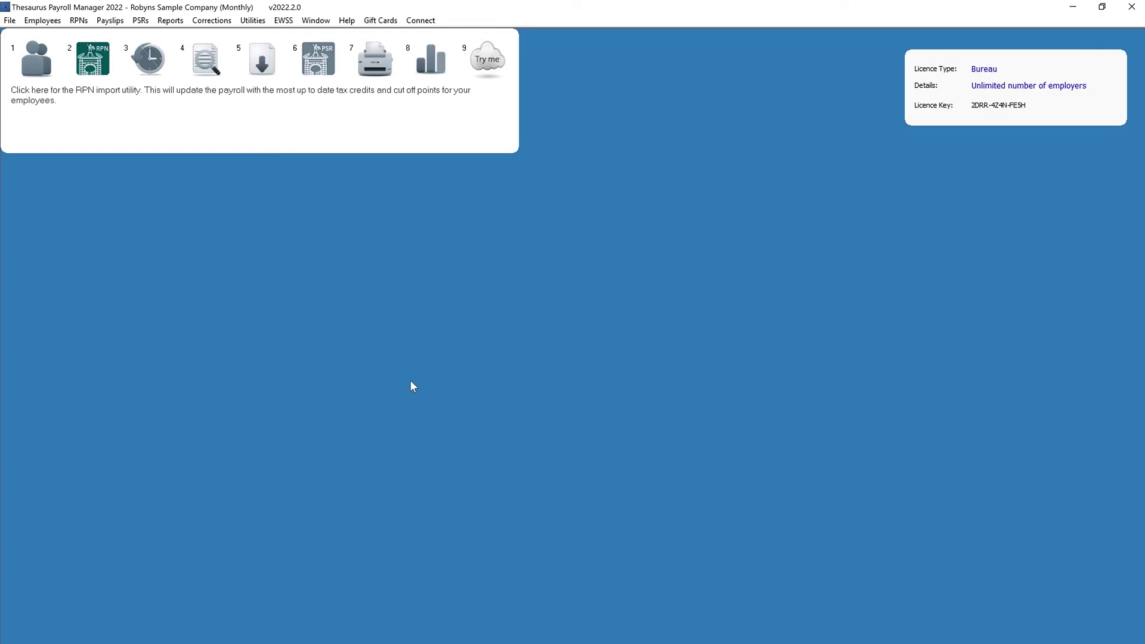
Run the month 9 payslip update with pay date 13/09/2022 and acknowledge success.
click(264, 72)
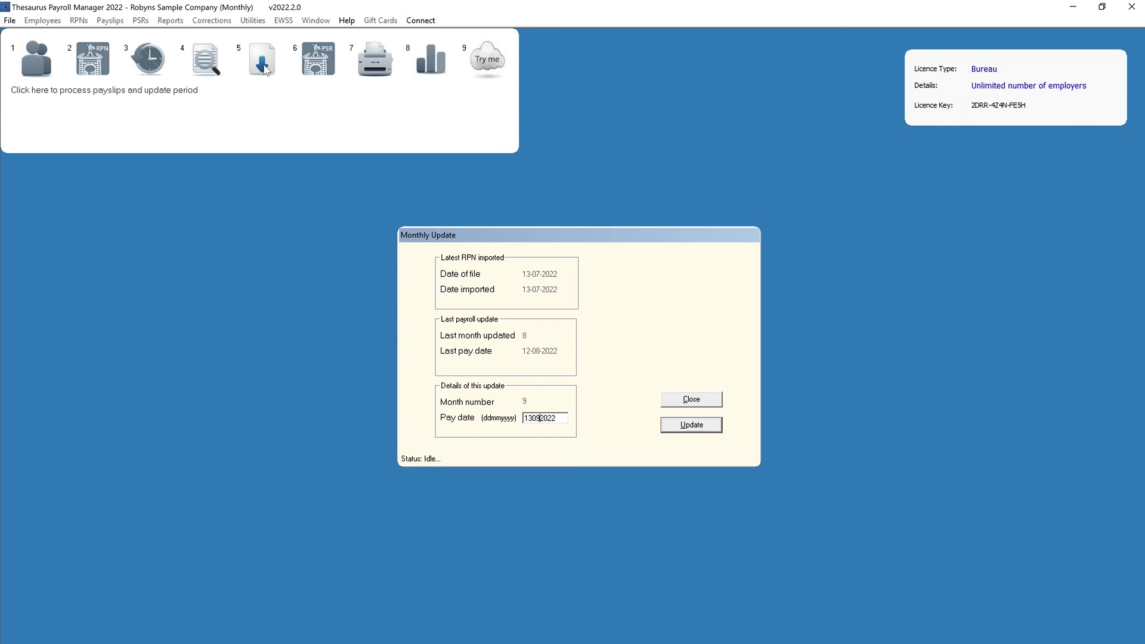
click(690, 425)
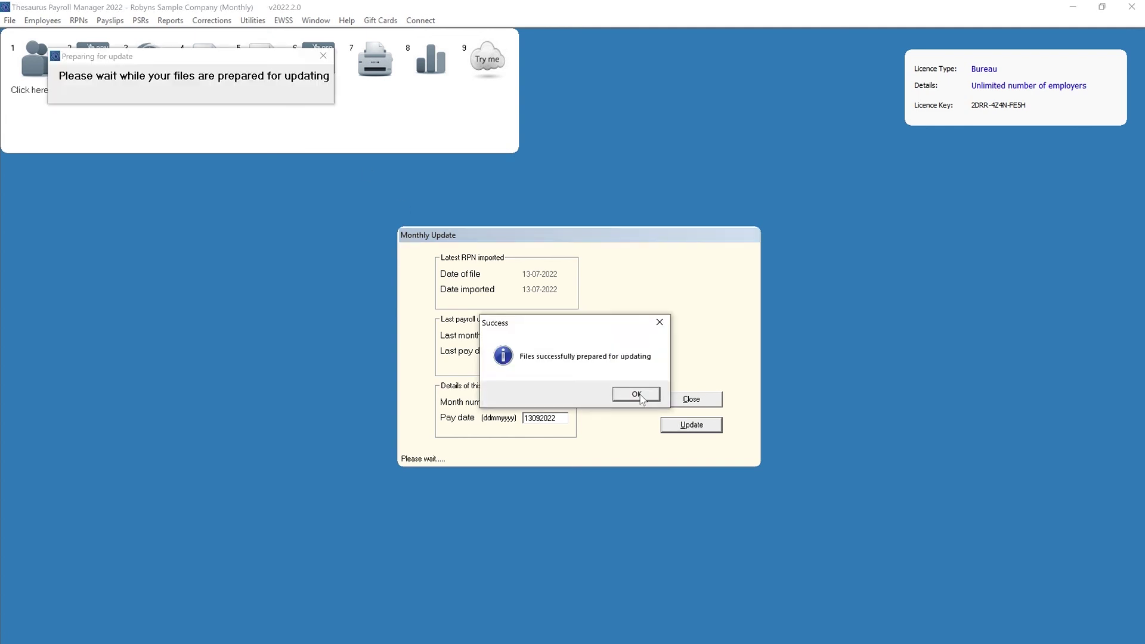
click(637, 395)
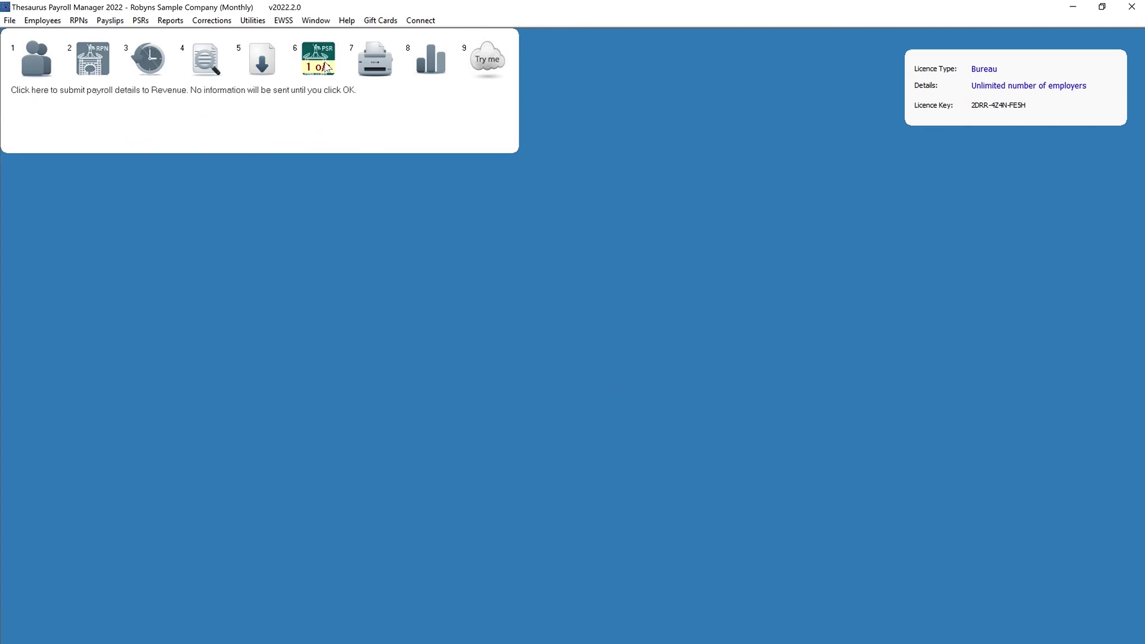
Prepare the month 9 PSR totalling 10342.78 and submit it to Revenue.
click(326, 67)
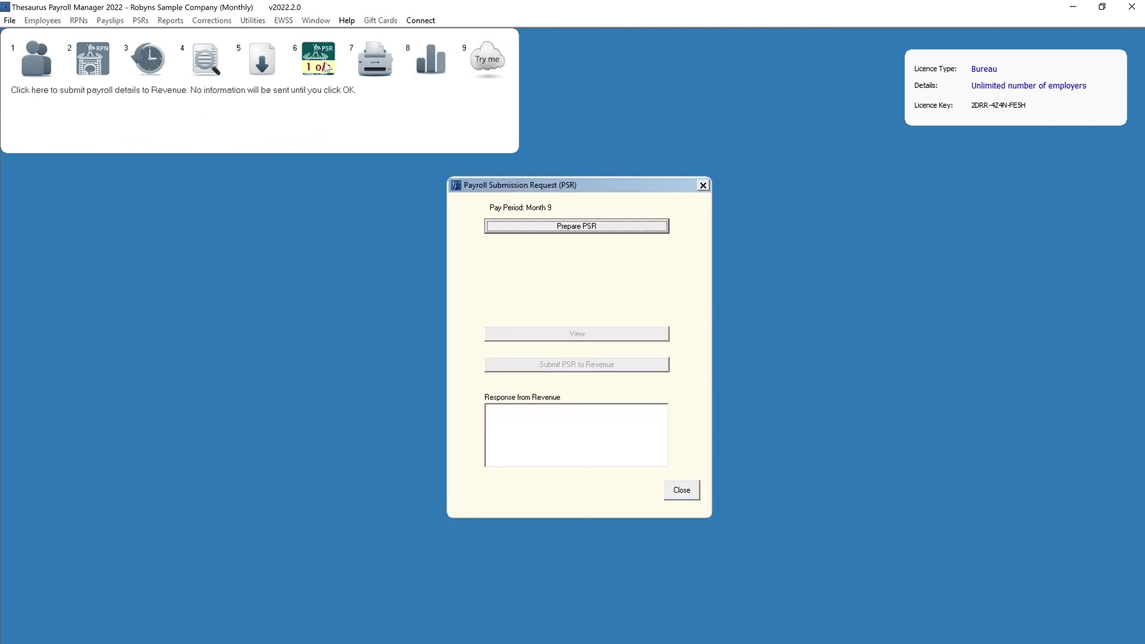
click(507, 228)
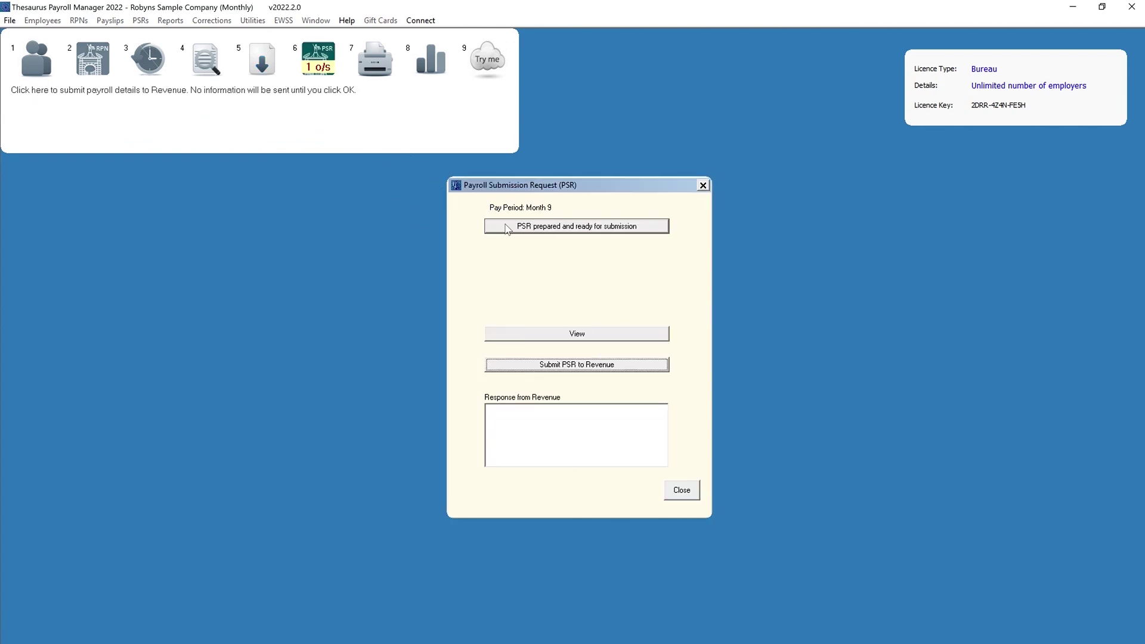
click(521, 365)
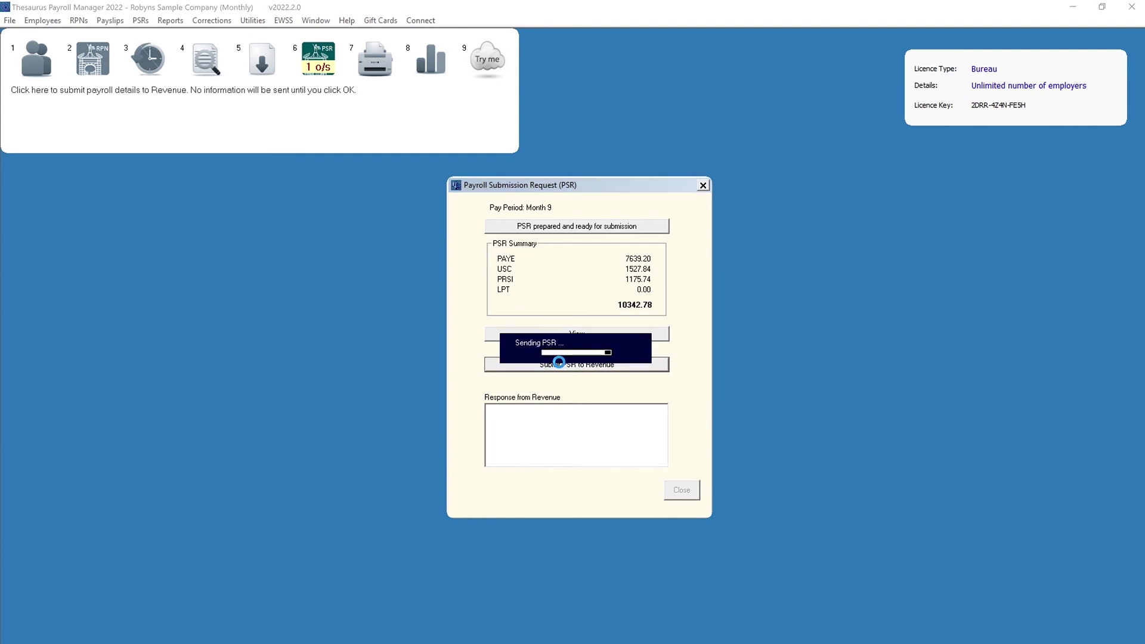